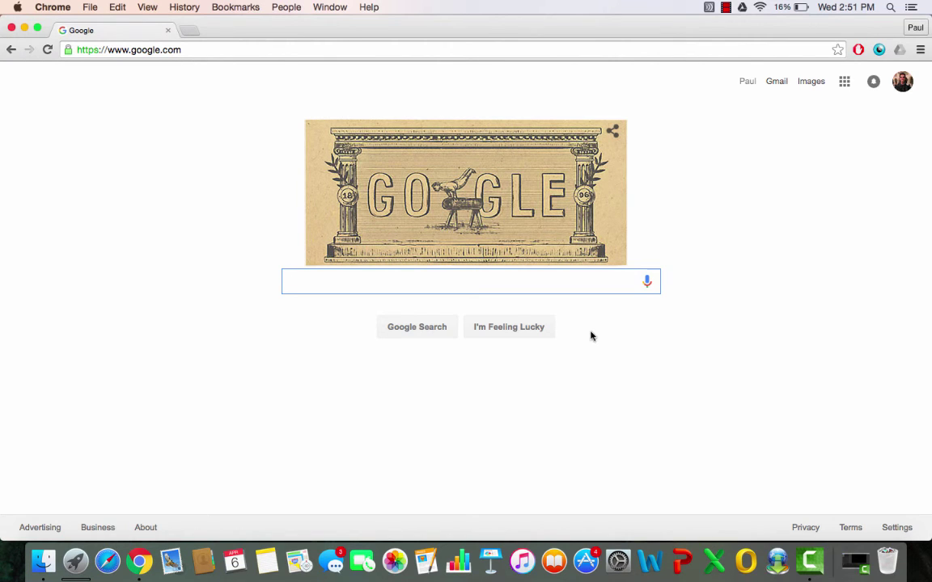
Search Google for 'new innovations' to find the New Innovations Login page.
text(new in)
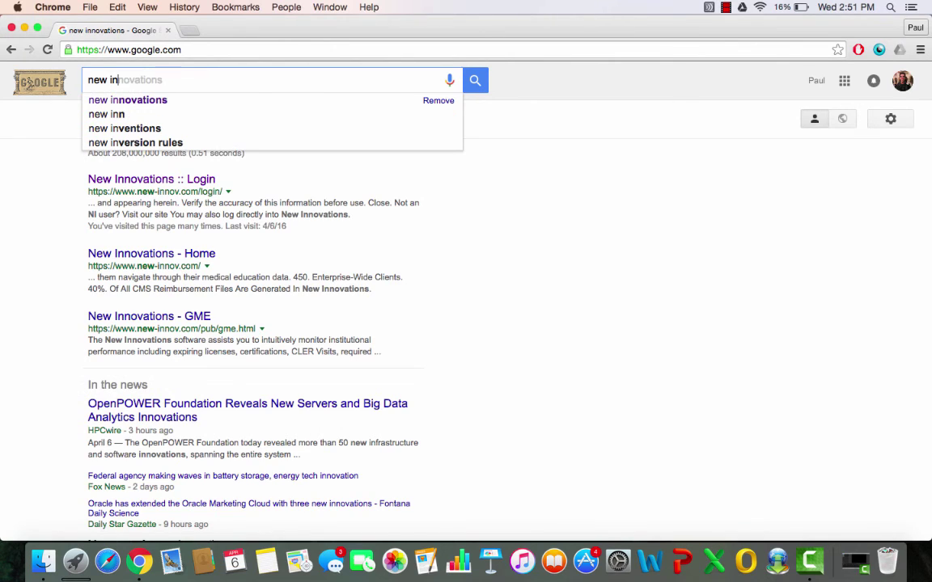
text(novations)
key(Return)
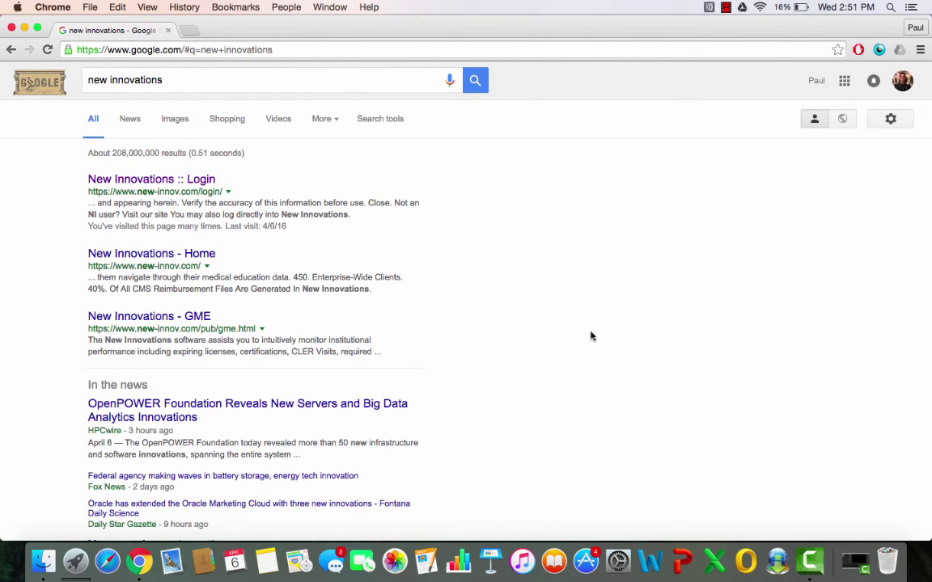
Log in to the Oakwood account and open the Logger > Procedures form.
click(179, 189)
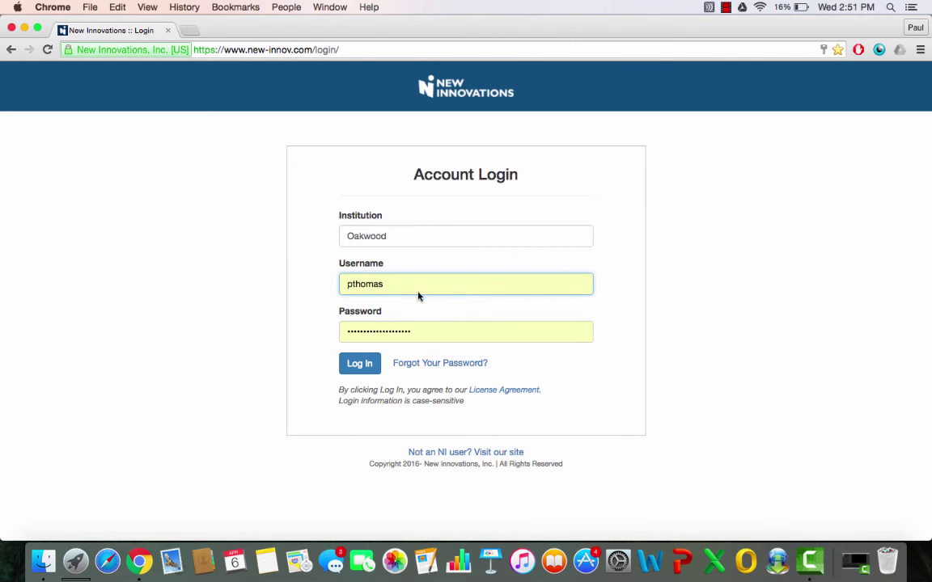
click(372, 366)
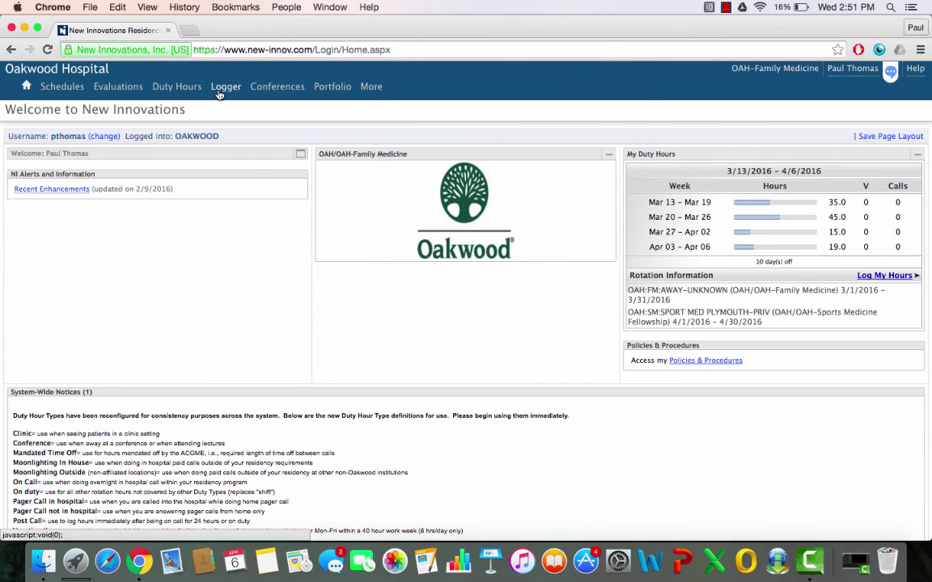
mouse_move(221, 88)
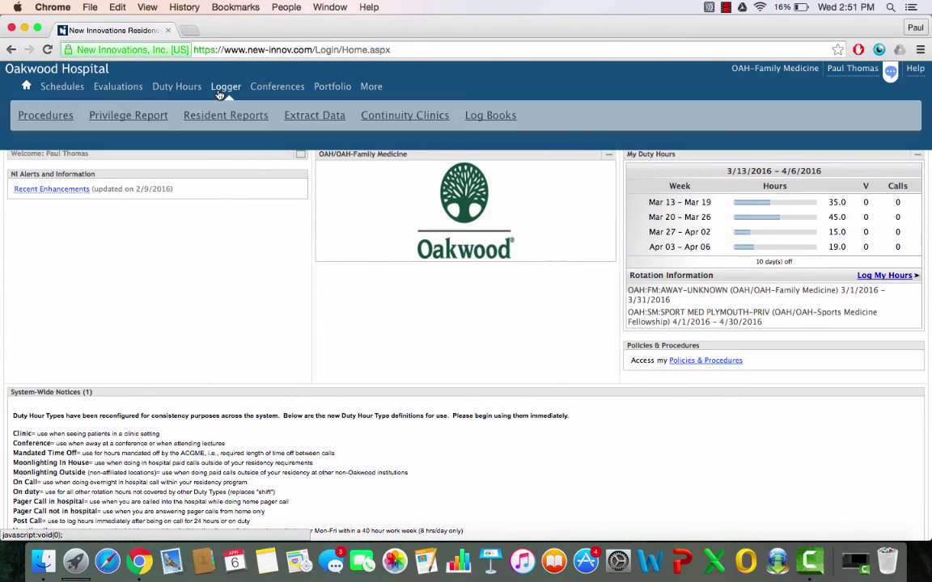
click(47, 117)
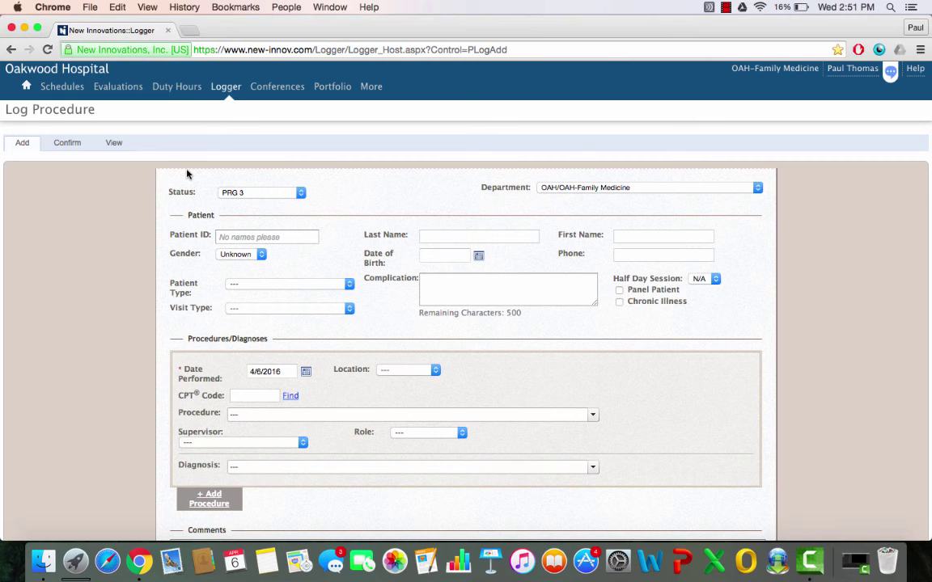
Enter the patient's ID in the Patient ID field.
scroll(186, 174, down, 1)
click(247, 209)
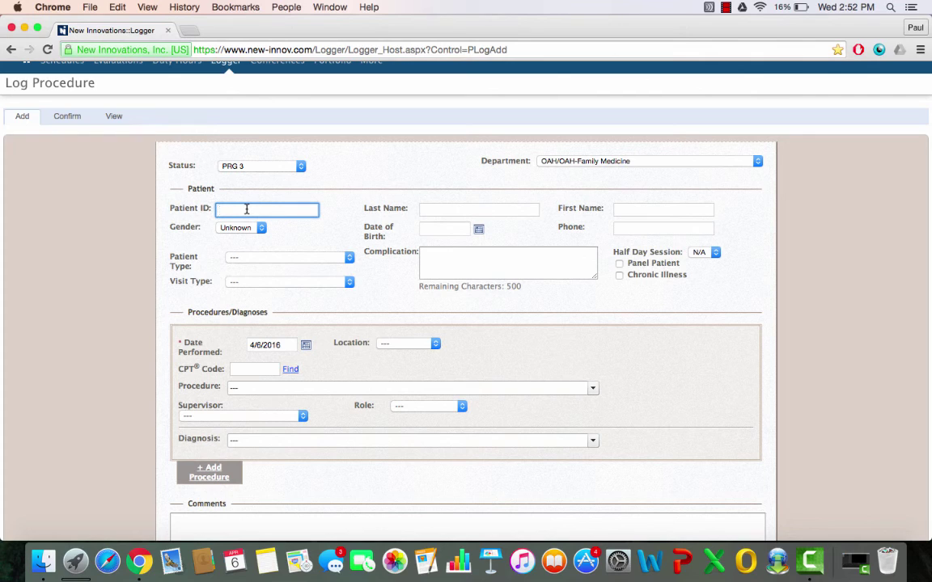
text(2016JointInjectionMale25)
click(449, 208)
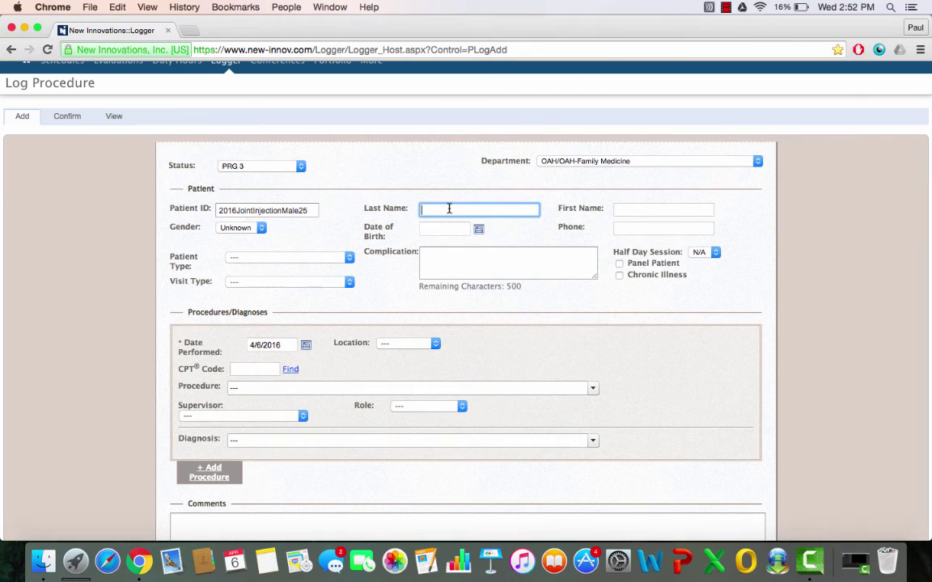
Set the Complication field to 'None'.
click(453, 258)
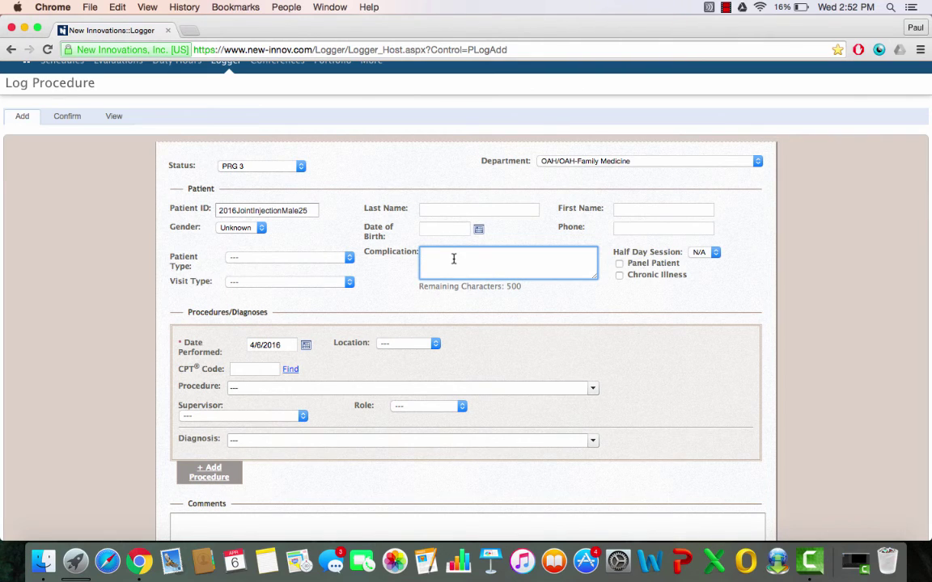
text(N)
text(o one)
key(BackSpace)
key(BackSpace)
key(BackSpace)
key(BackSpace)
text(ne)
scroll(466, 308, down, 1)
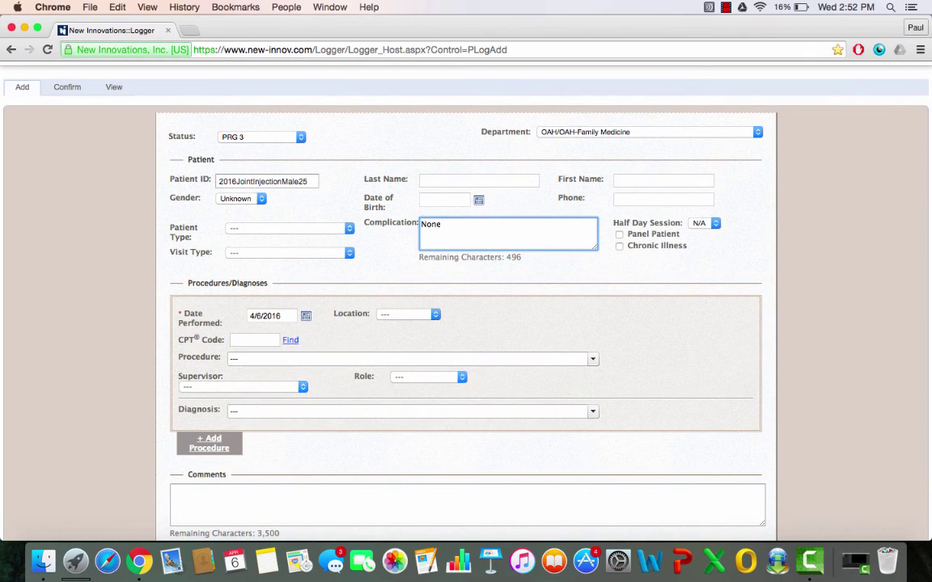
Set gender to Male and choose Joint Injection Knee as the procedure.
scroll(329, 223, down, 1)
click(240, 178)
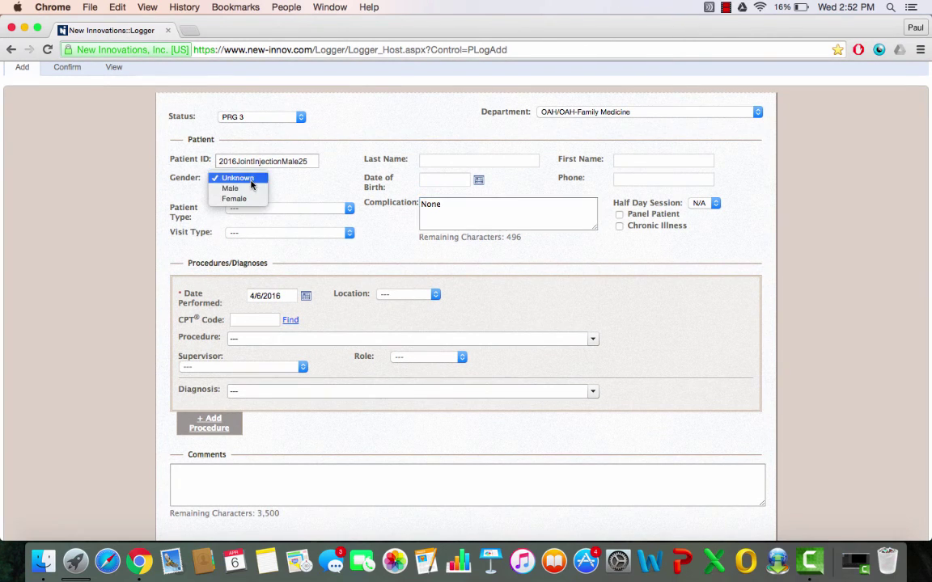
click(246, 188)
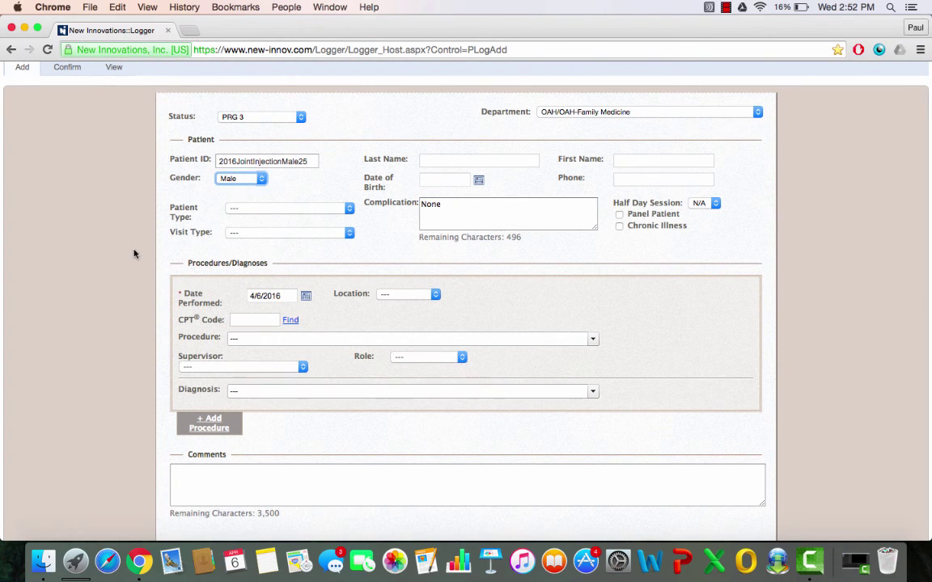
scroll(134, 252, down, 2)
click(263, 306)
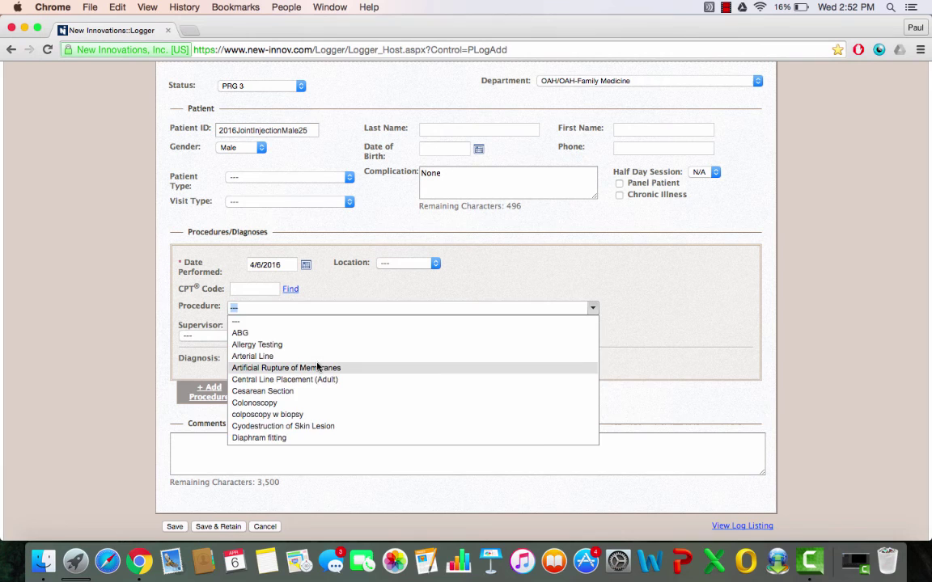
scroll(316, 366, down, 5)
scroll(316, 367, down, 5)
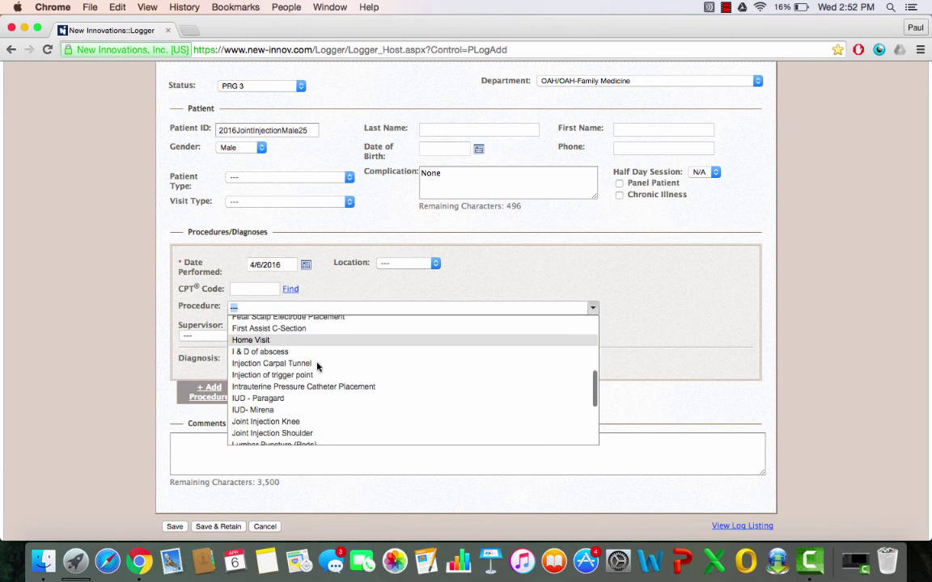
scroll(316, 366, down, 1)
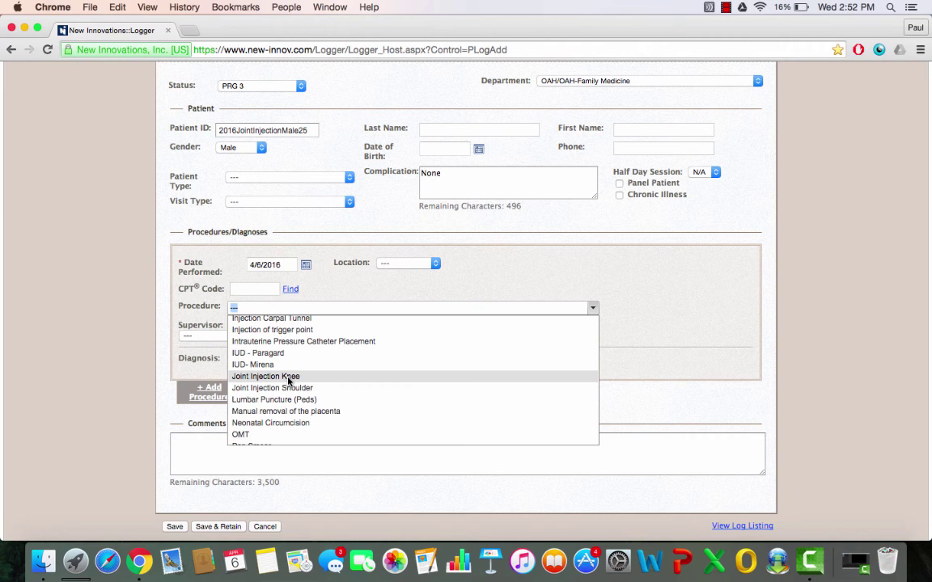
click(296, 377)
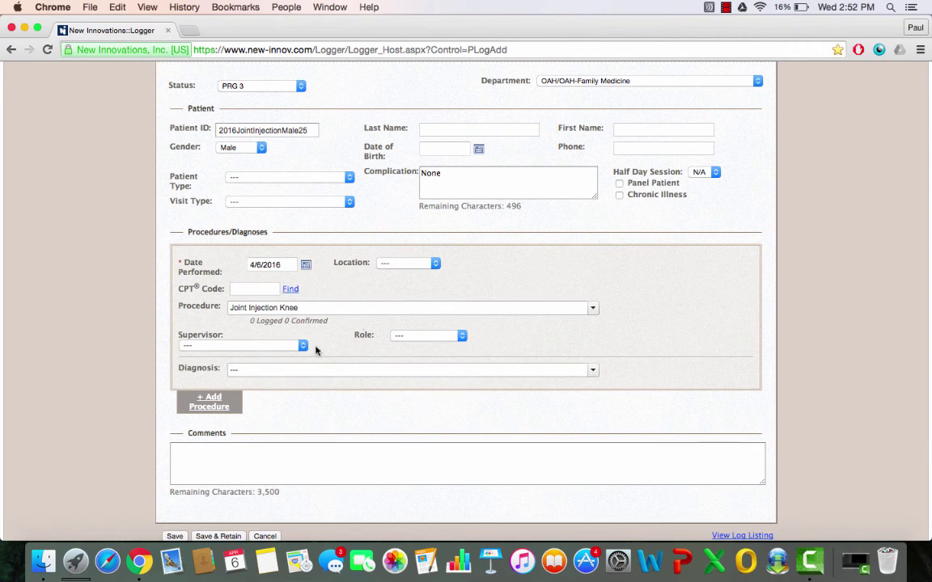
Set the knee procedure's role to Active Participant, leaving the supervisor unset.
click(262, 346)
scroll(243, 421, down, 10)
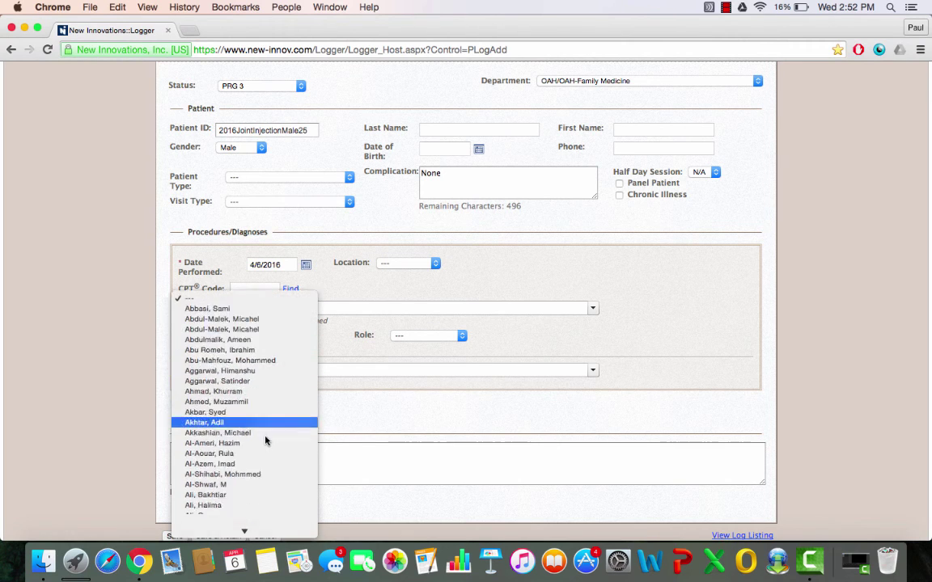
scroll(265, 441, down, 10)
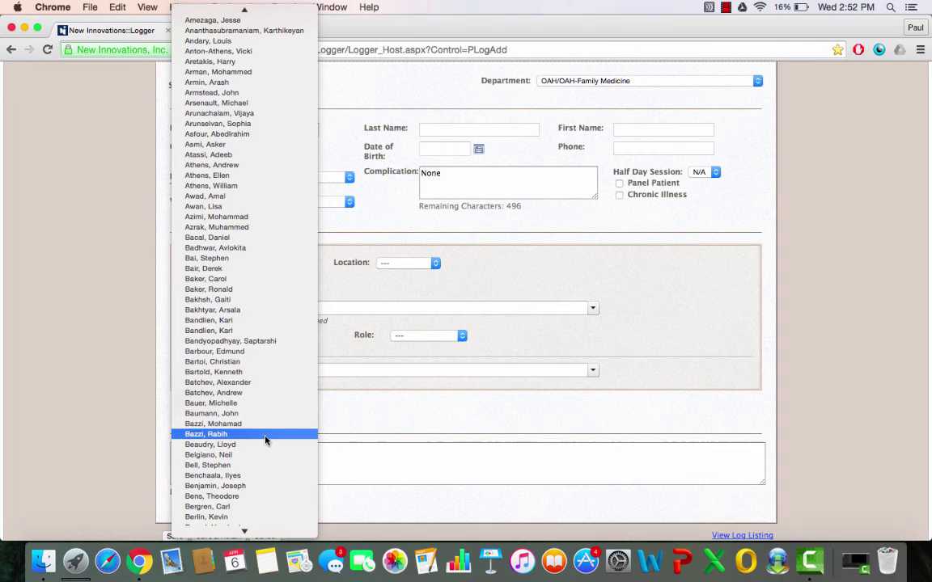
scroll(265, 441, down, 10)
scroll(265, 441, down, 7)
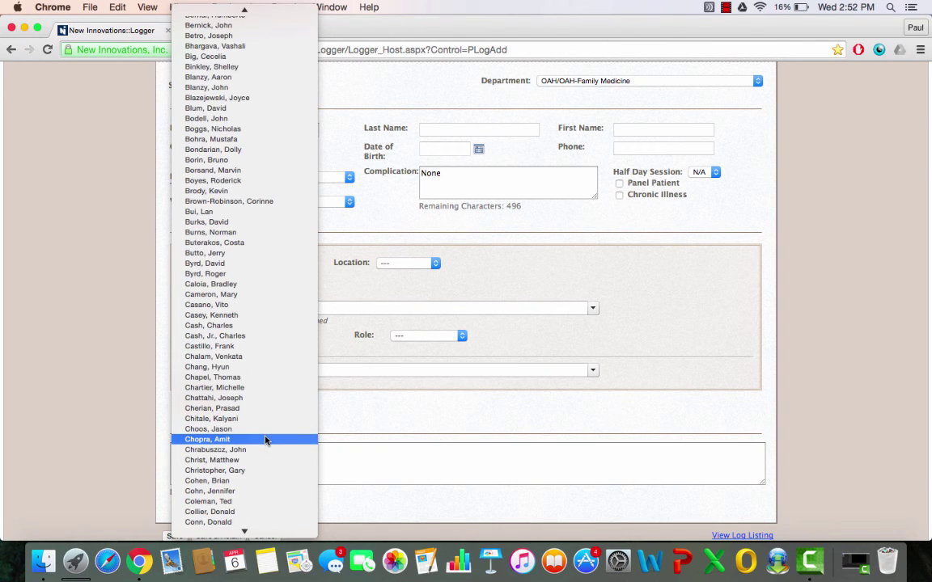
click(327, 366)
scroll(356, 360, down, 2)
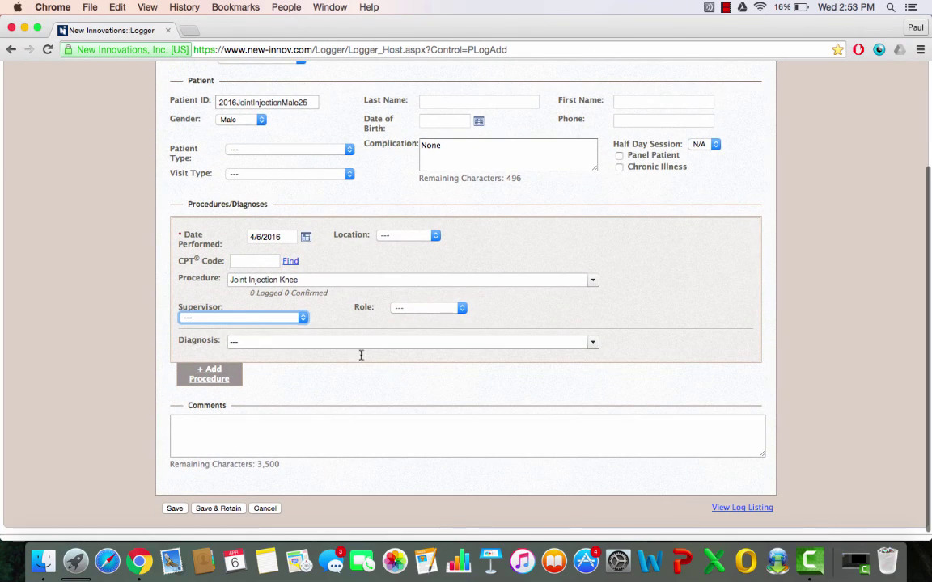
click(411, 311)
click(433, 320)
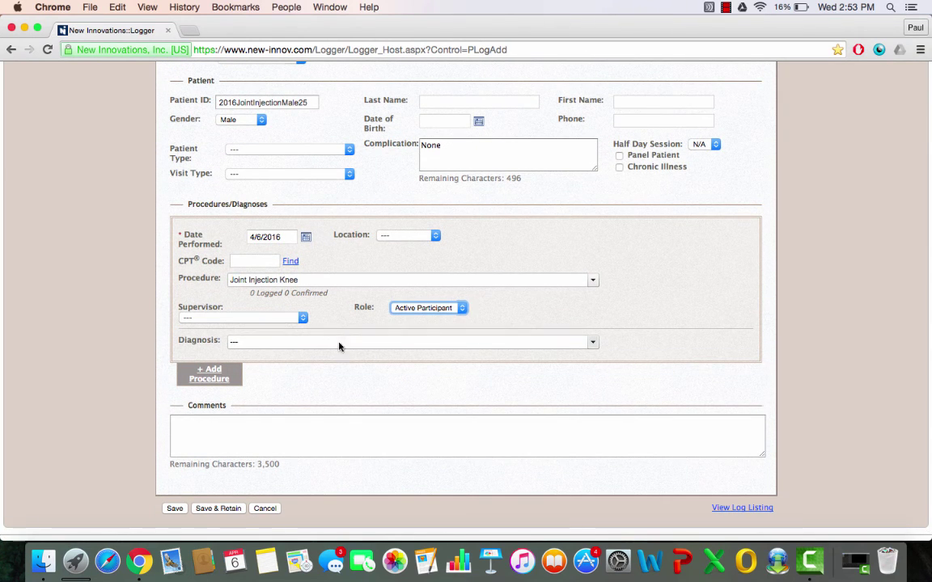
scroll(339, 347, down, 1)
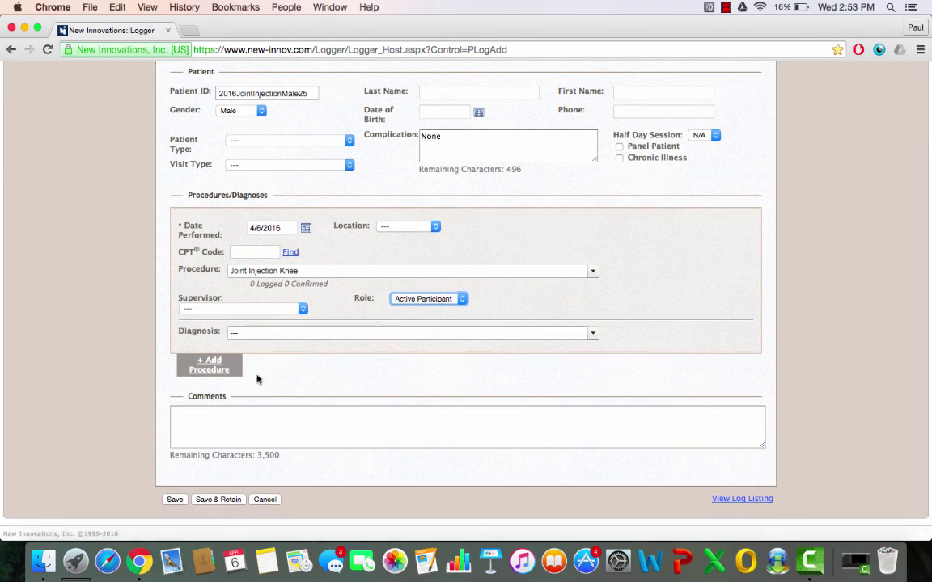
Add a second procedure entry set to Joint Injection Shoulder.
click(209, 364)
scroll(227, 308, down, 3)
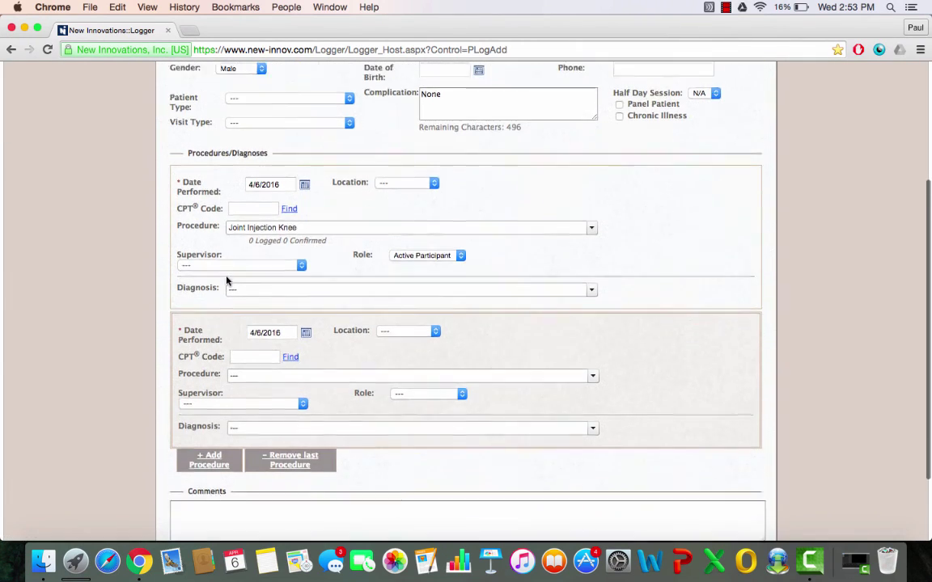
scroll(227, 281, down, 3)
click(263, 316)
scroll(308, 394, down, 5)
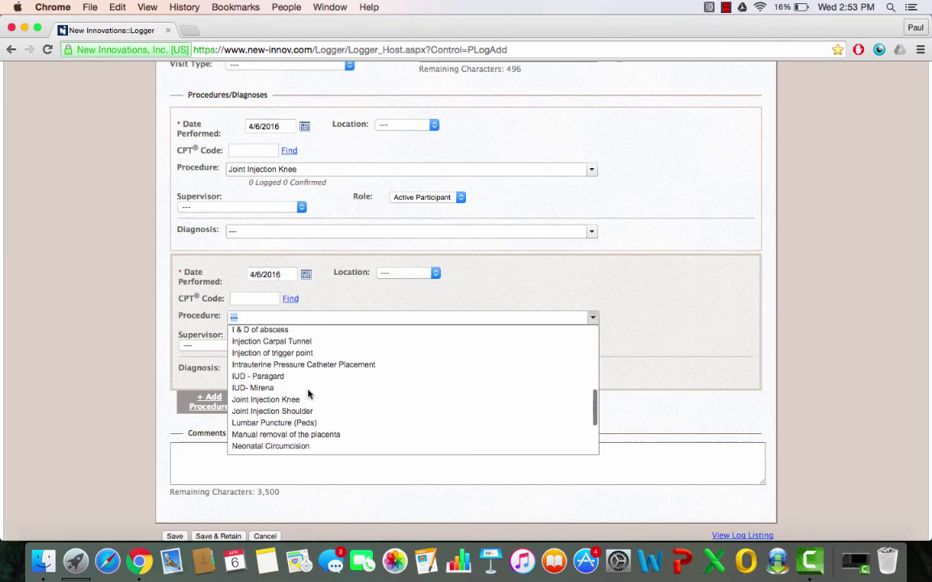
scroll(308, 394, down, 5)
scroll(309, 389, up, 4)
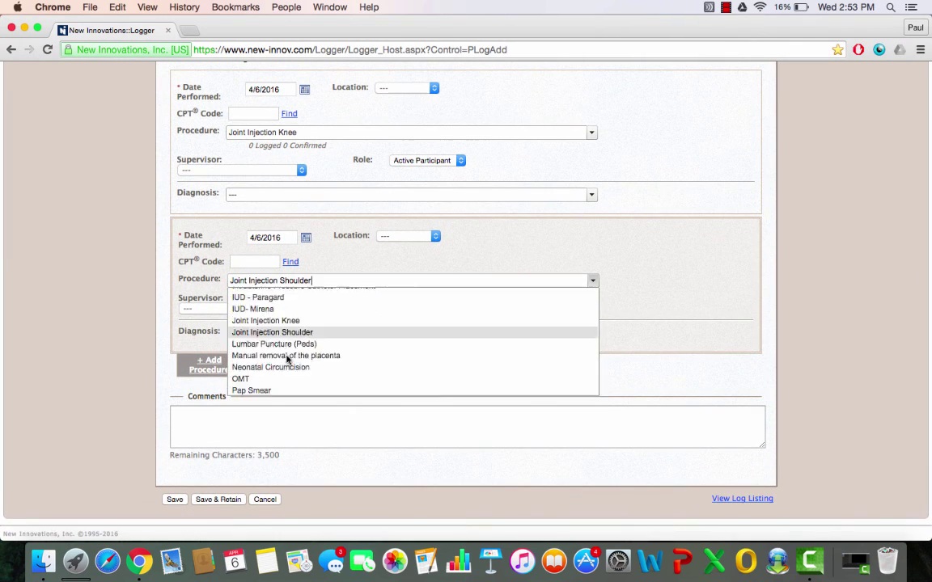
click(263, 332)
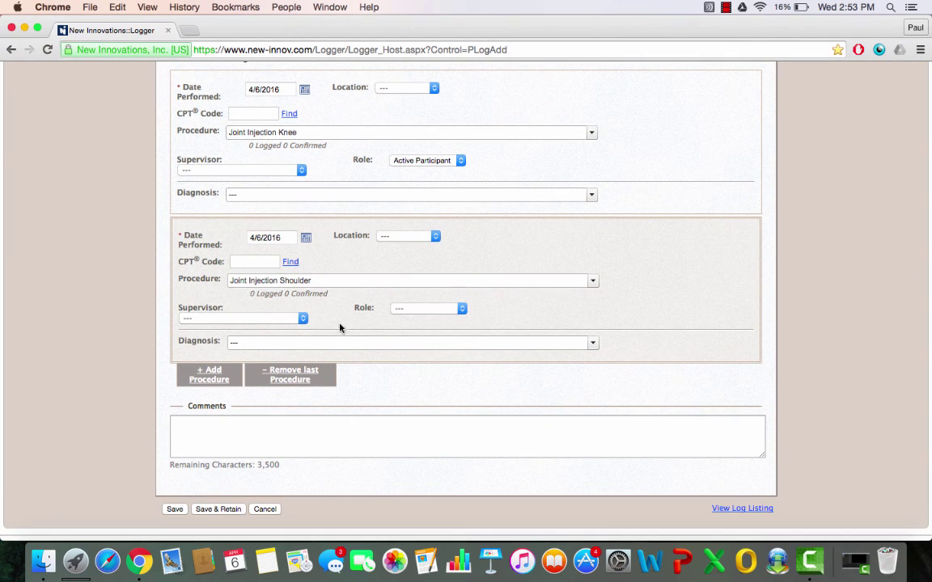
Set the shoulder procedure's role to Observer, leaving its supervisor unset.
click(279, 318)
click(279, 318)
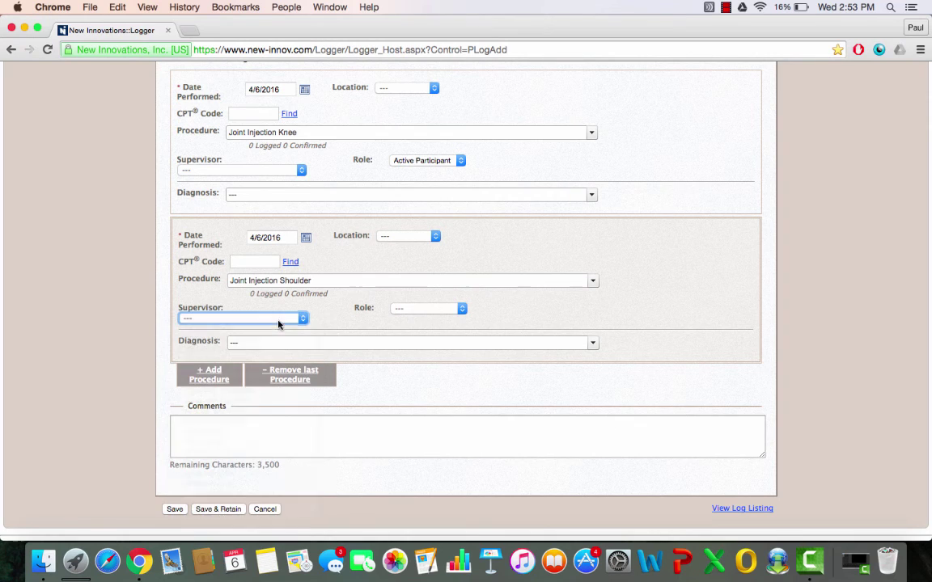
click(423, 317)
key(Escape)
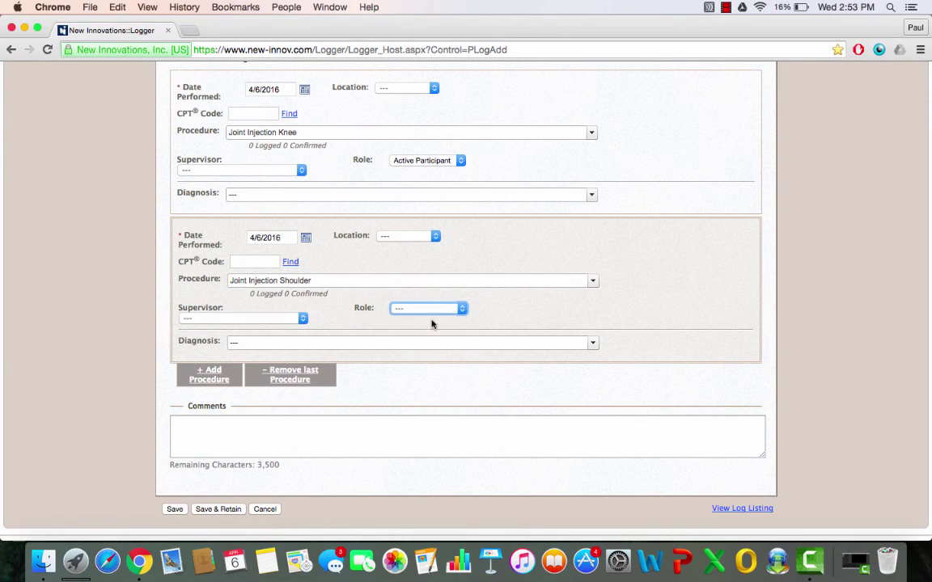
click(426, 312)
click(417, 320)
Enter the comment '25 year old male, needed a knee and shoulder injection for arthritis'.
click(339, 431)
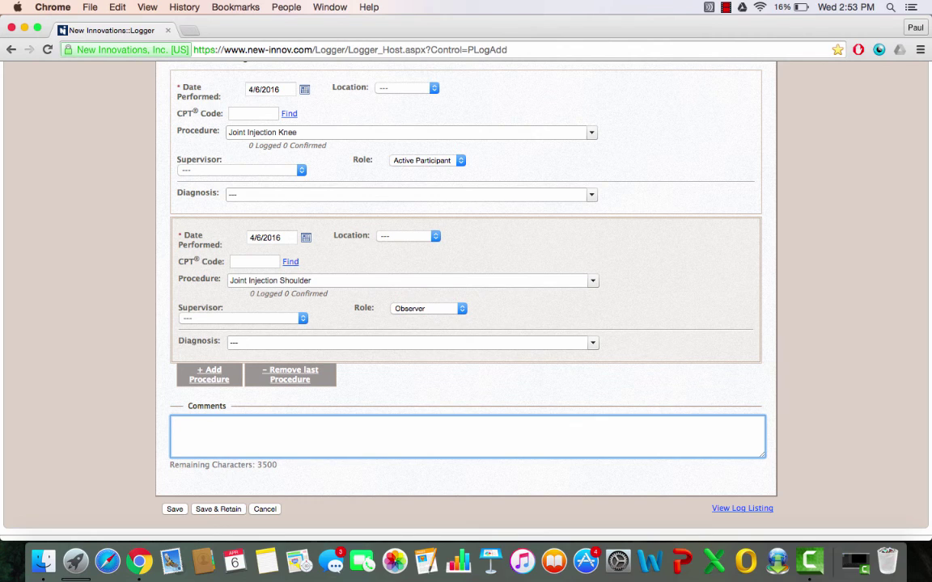
text(25 year old male, needed a )
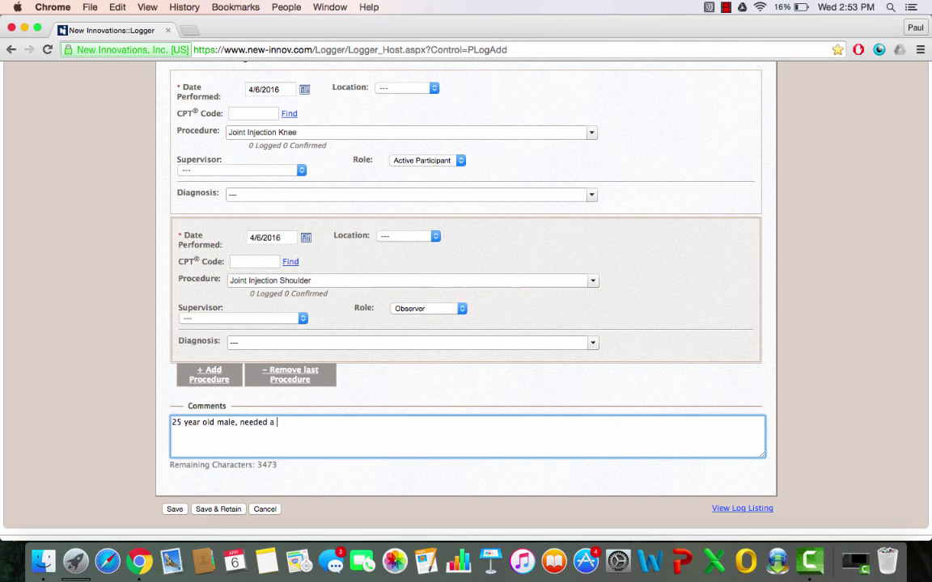
text(knee and hshoulder injection)
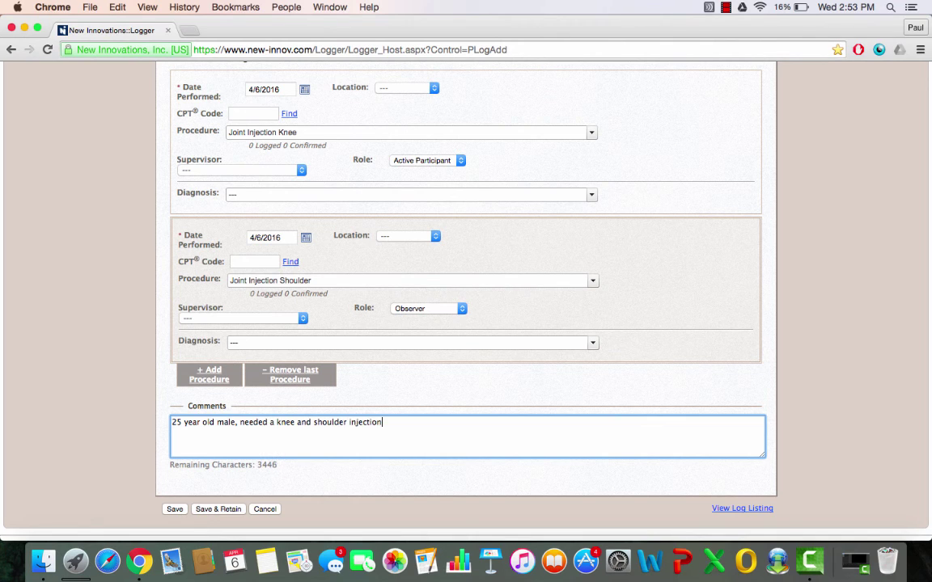
text( for arthritis)
scroll(466, 275, up, 1)
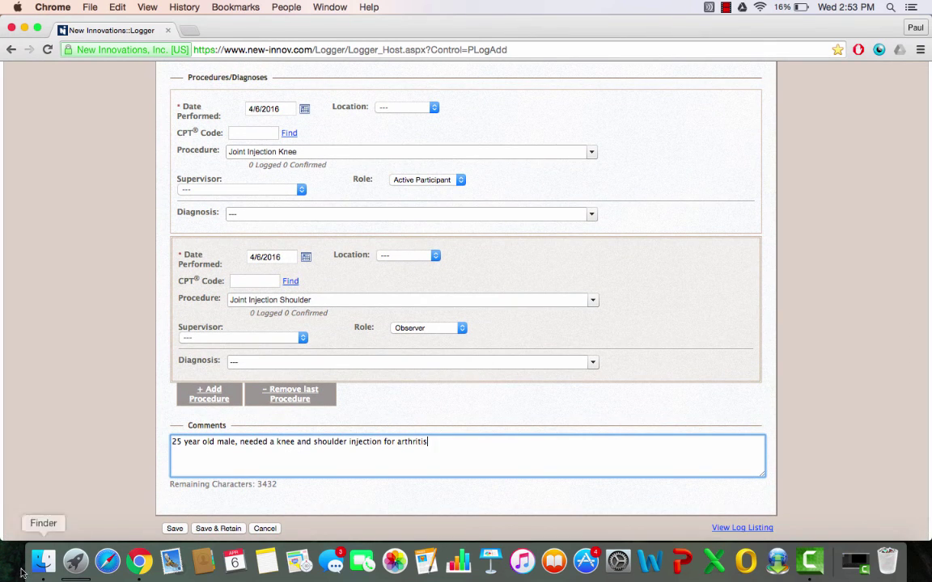
Save the log and view the list showing both 4/6/2016 injection entries.
click(172, 528)
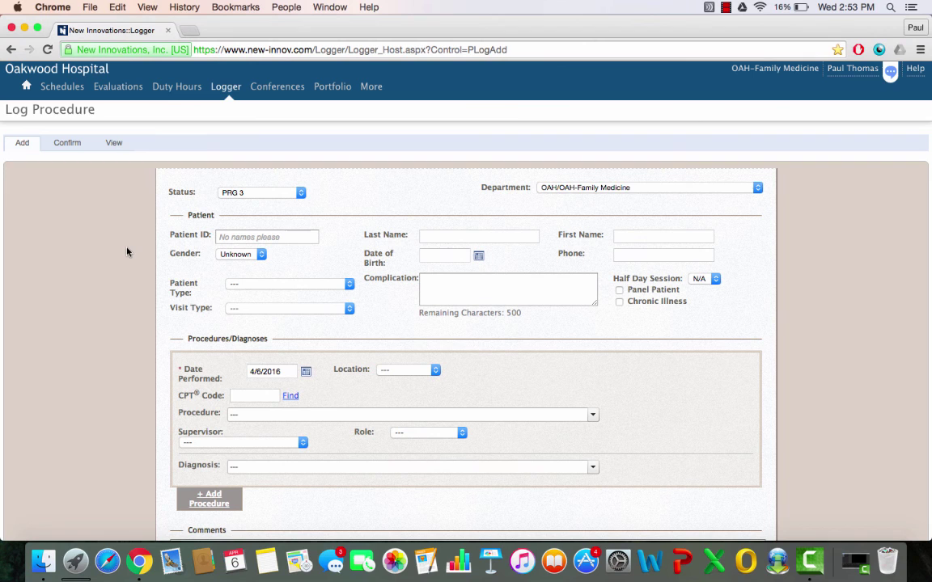
click(113, 143)
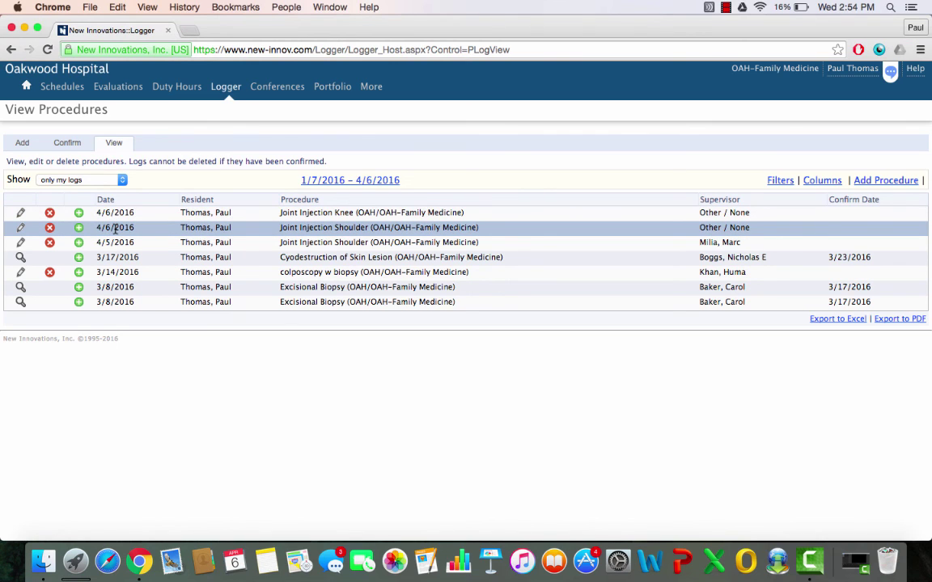
click(22, 216)
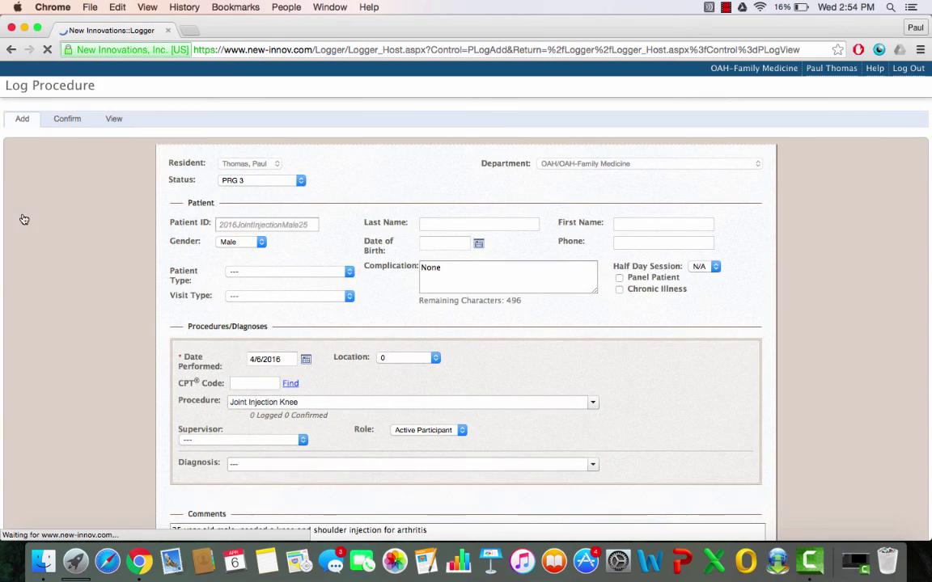
scroll(146, 243, down, 2)
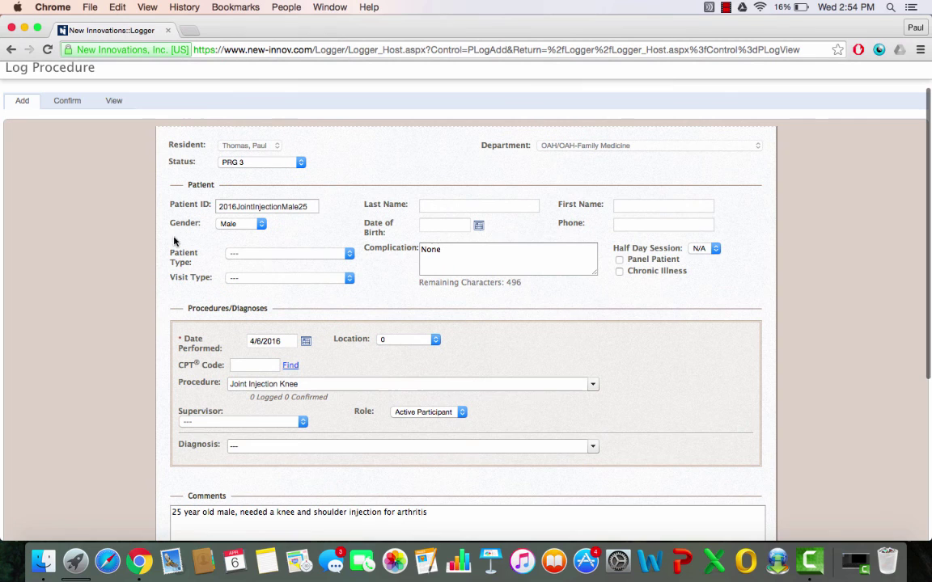
click(451, 204)
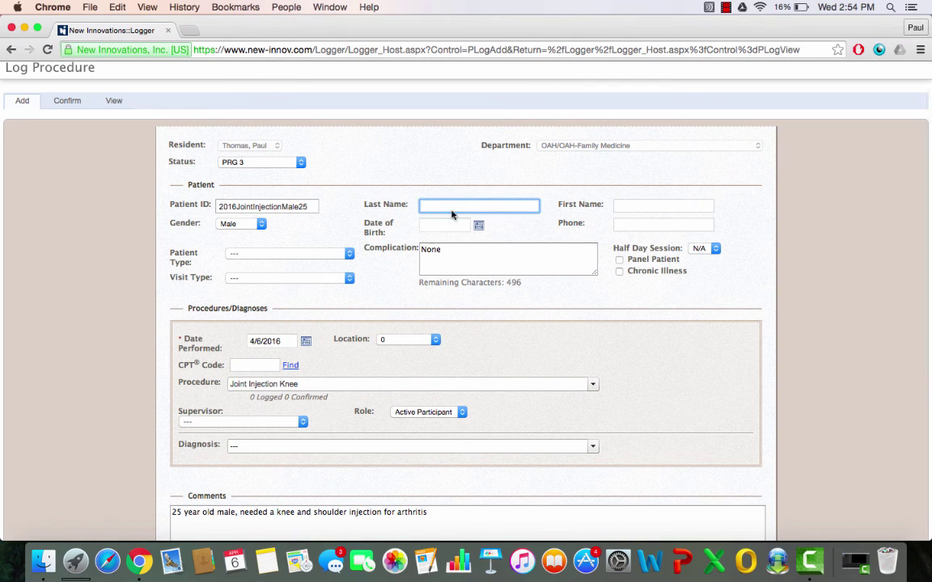
click(451, 223)
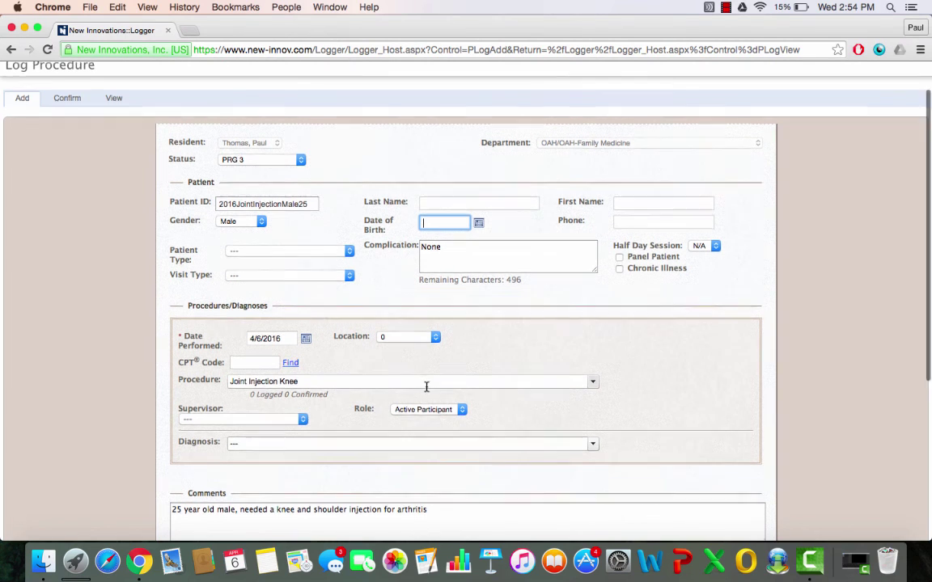
scroll(478, 401, down, 3)
click(479, 402)
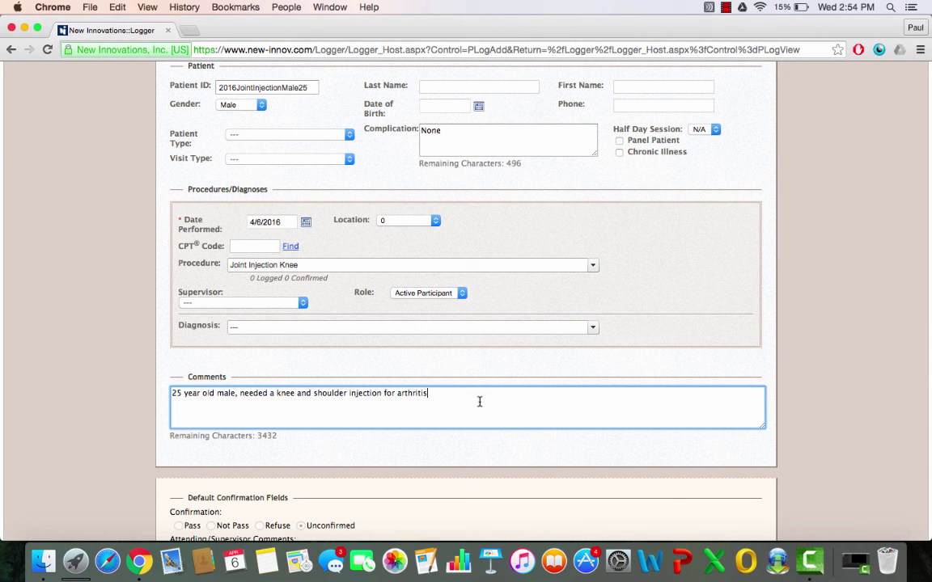
scroll(479, 402, up, 5)
click(114, 144)
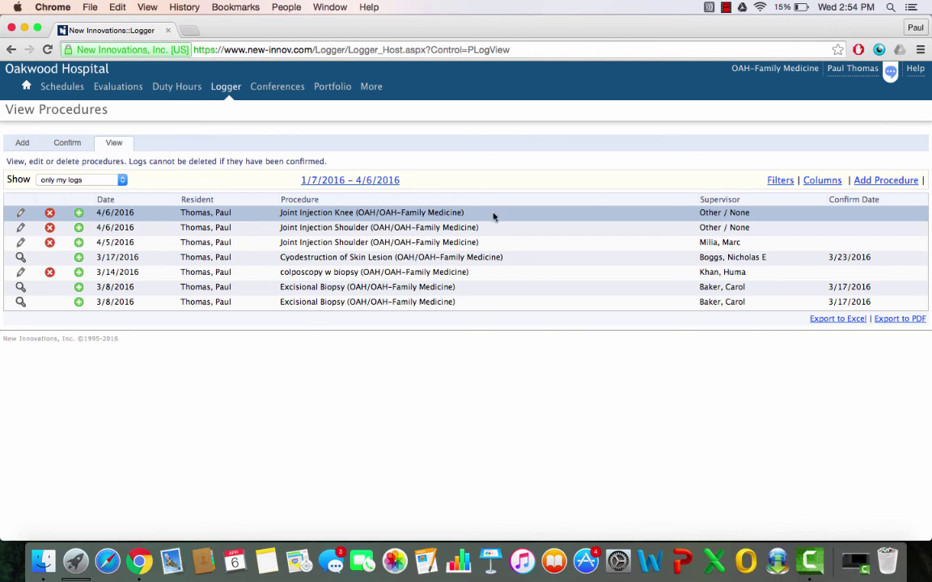
Page the Filters start-date calendar back to April 2013.
click(782, 183)
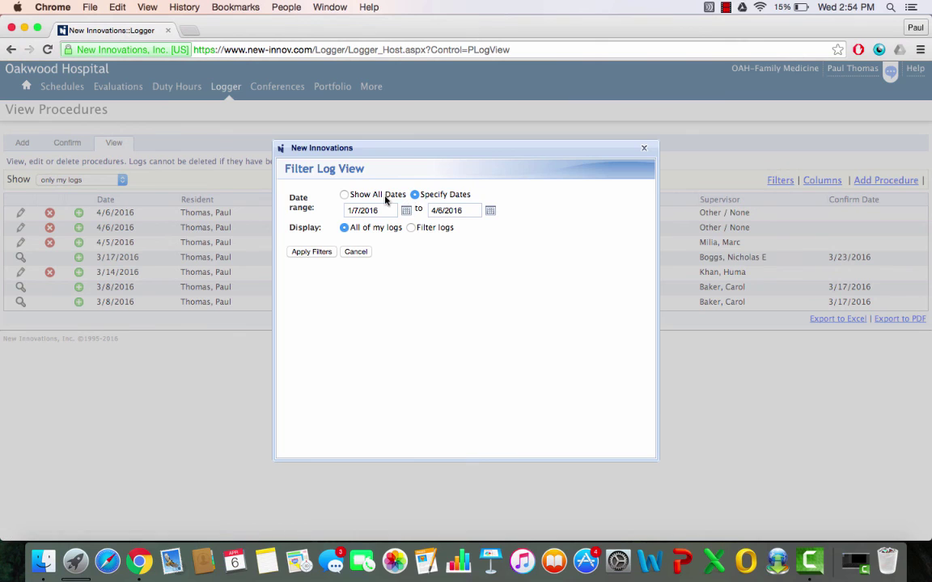
click(356, 210)
click(354, 228)
click(353, 227)
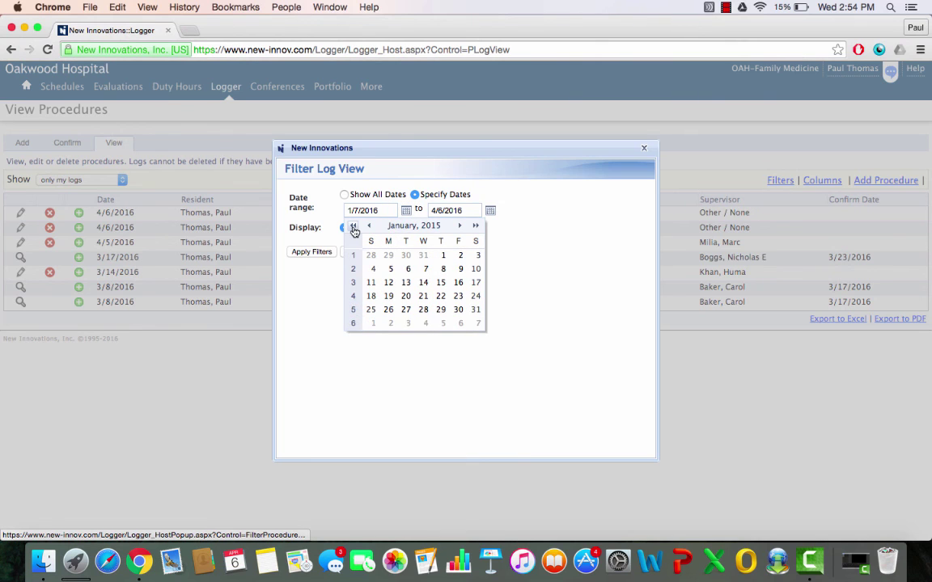
click(354, 227)
click(354, 227)
click(370, 208)
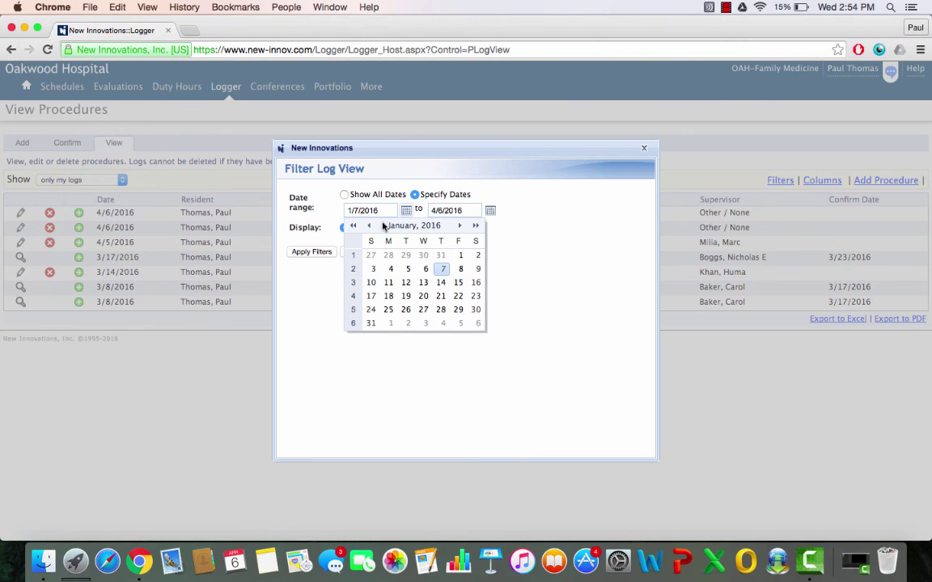
click(353, 227)
click(353, 228)
click(354, 227)
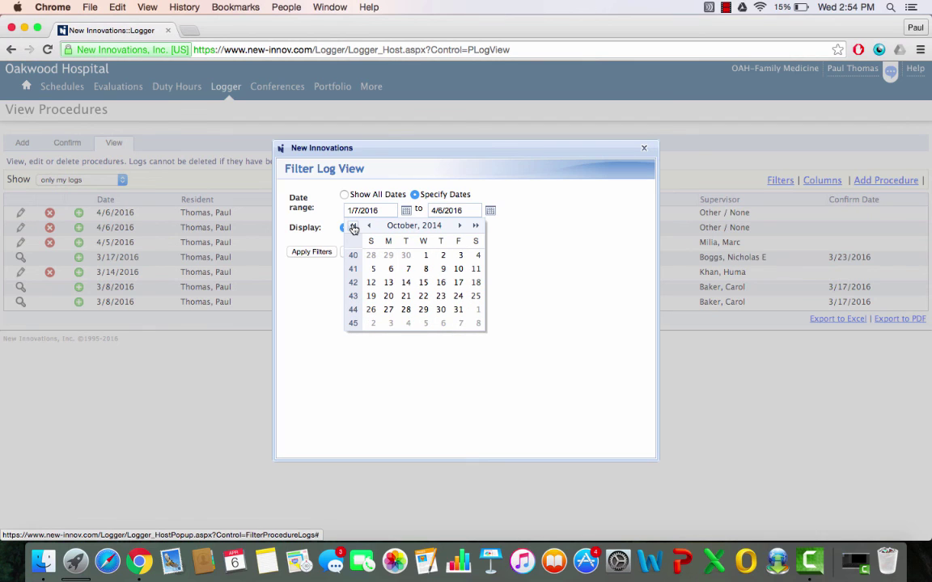
click(354, 227)
click(354, 228)
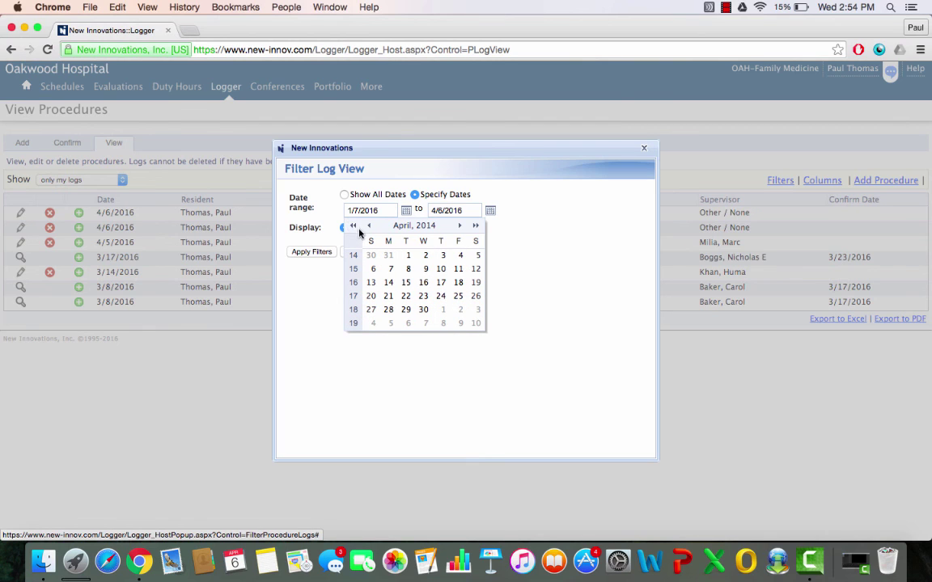
click(354, 228)
click(354, 227)
click(354, 227)
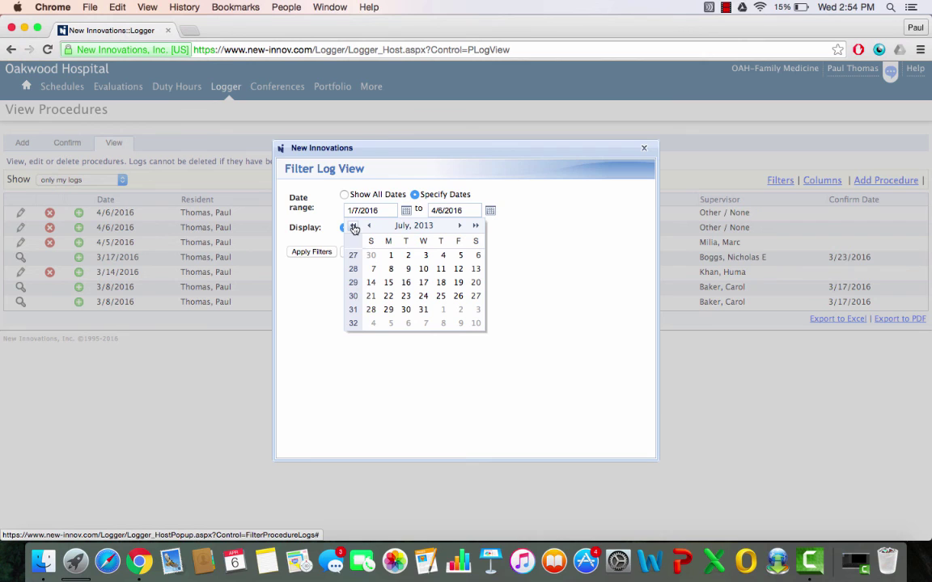
click(353, 227)
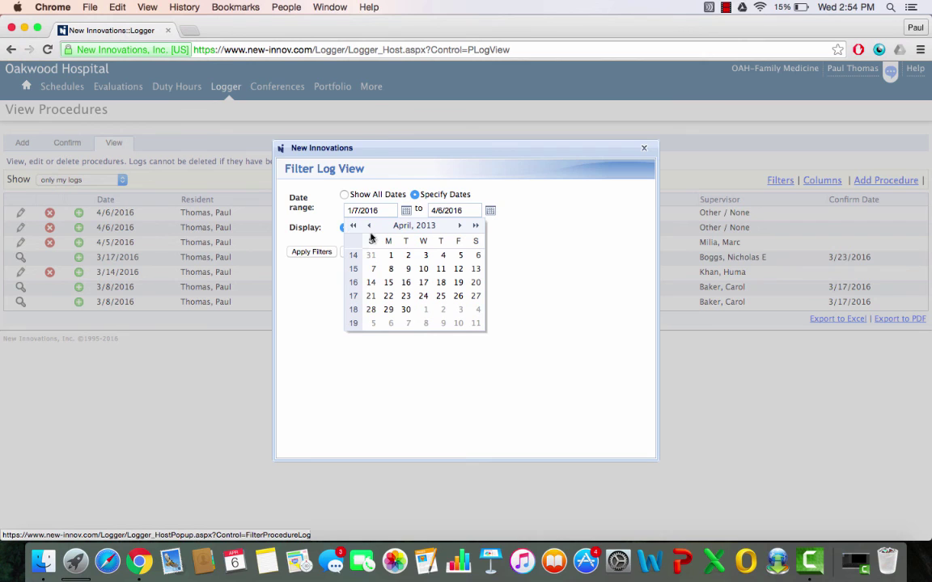
Set the start date to 4/16/2013 and apply it, listing logs back to 9/8/2014.
click(407, 282)
click(314, 252)
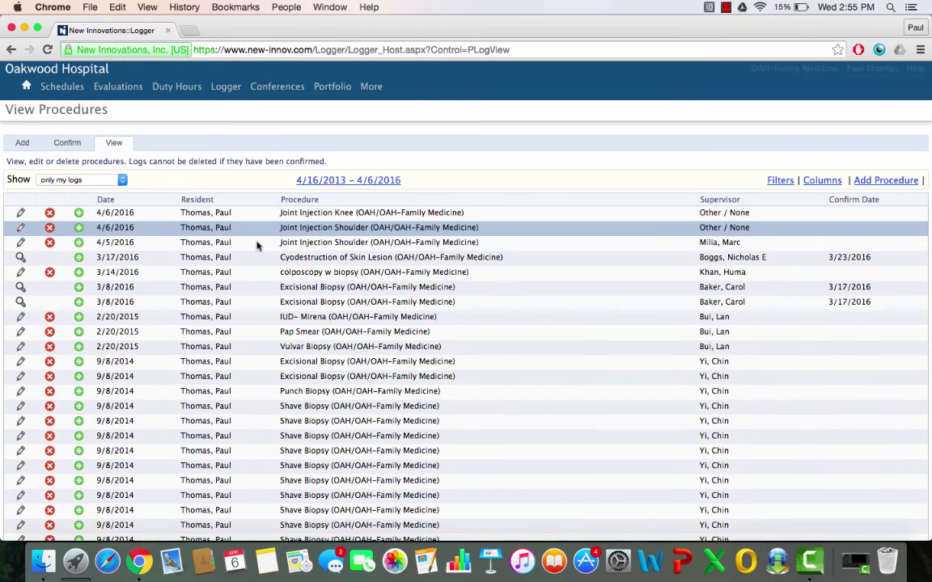
scroll(254, 251, down, 2)
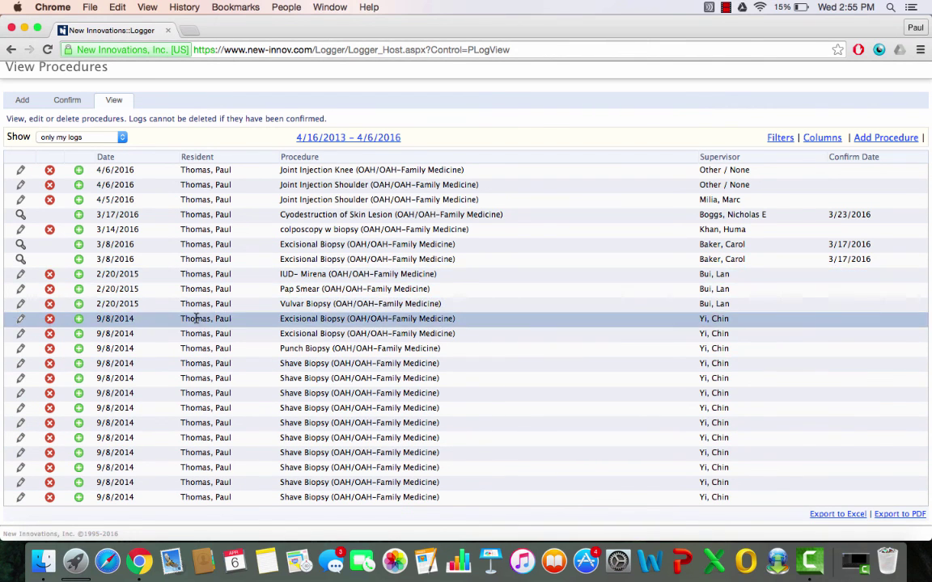
scroll(324, 271, up, 2)
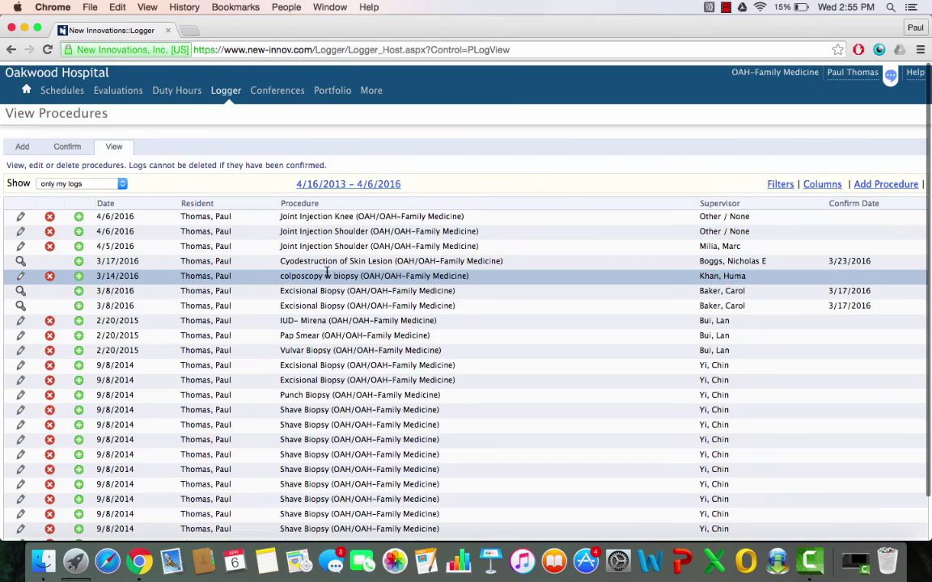
scroll(706, 257, down, 2)
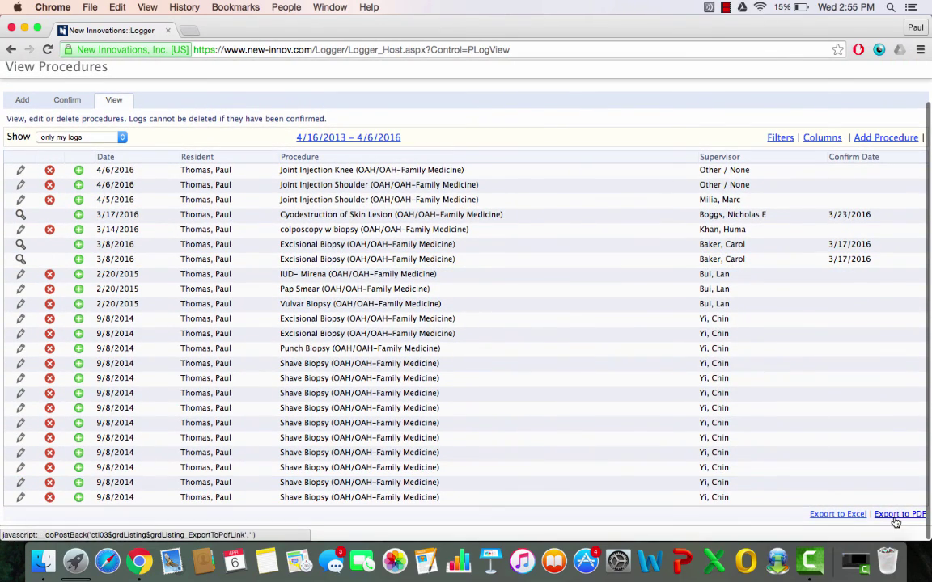
Export the procedure list to PDF_oakwood_2338616.pdf, review it in Chrome, then close it.
click(896, 516)
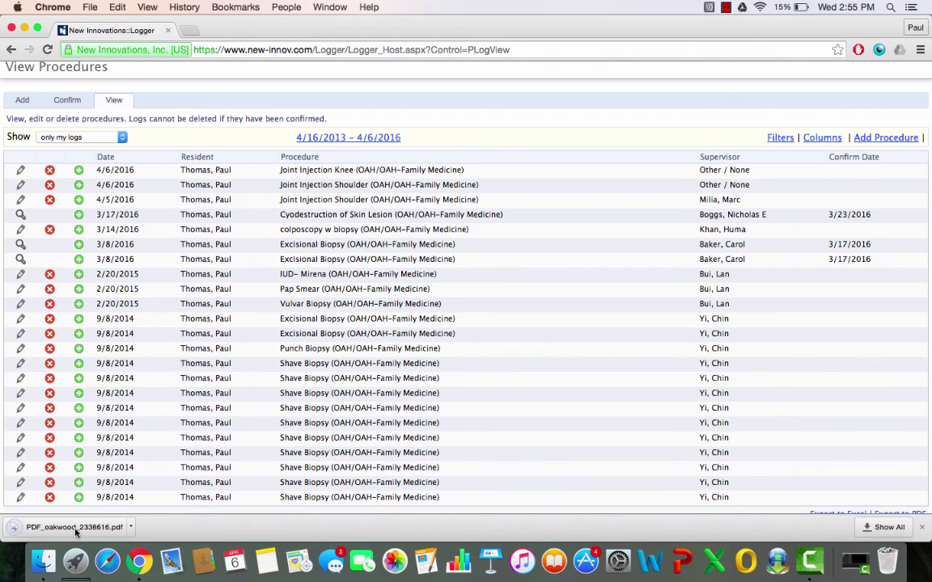
click(75, 528)
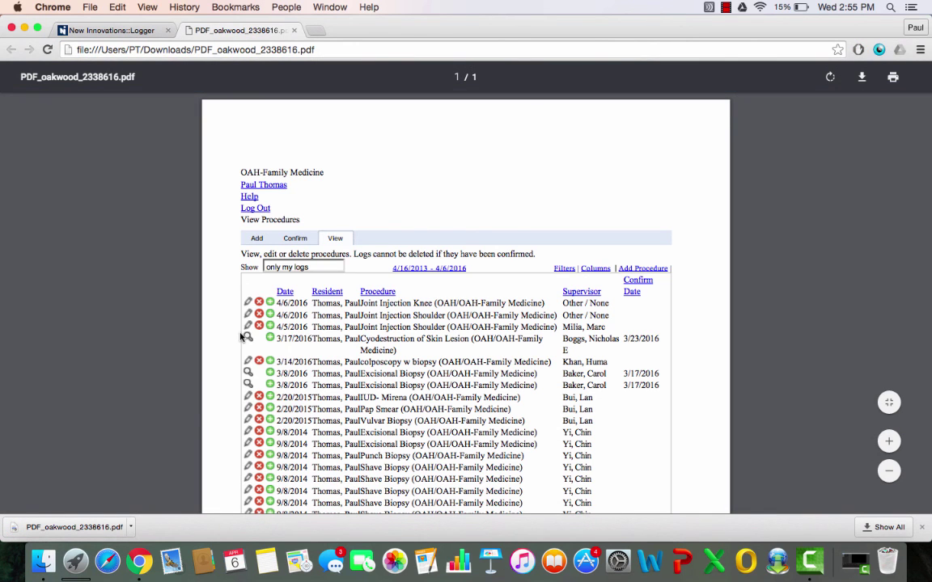
scroll(240, 336, down, 5)
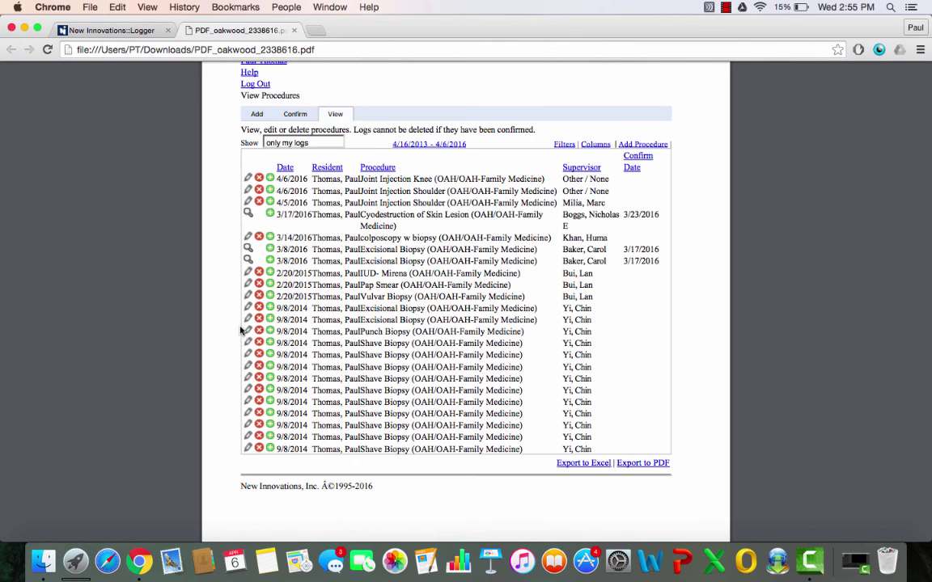
key(super+w)
Delete the 4/6/2016 Joint Injection Knee and Joint Injection Shoulder entries, confirming each.
click(49, 213)
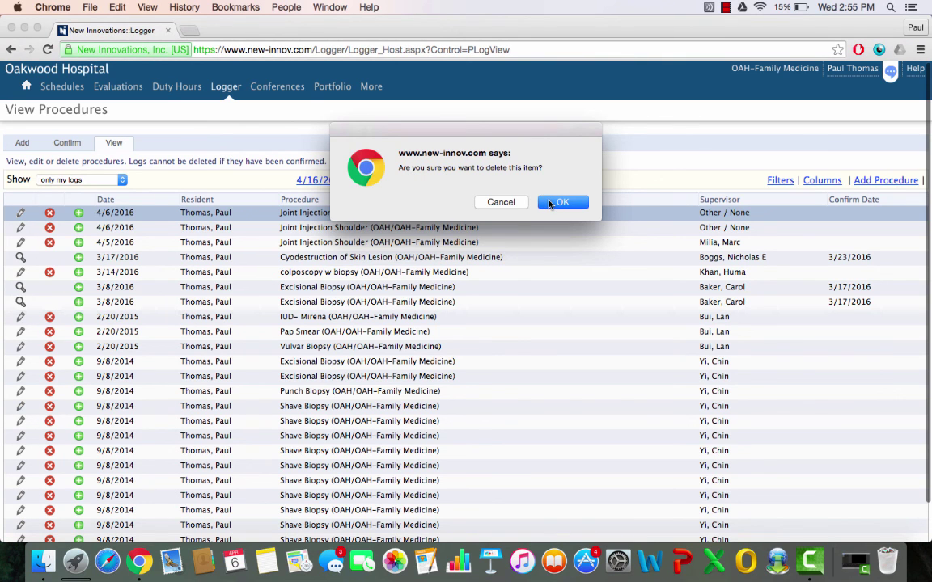
click(549, 203)
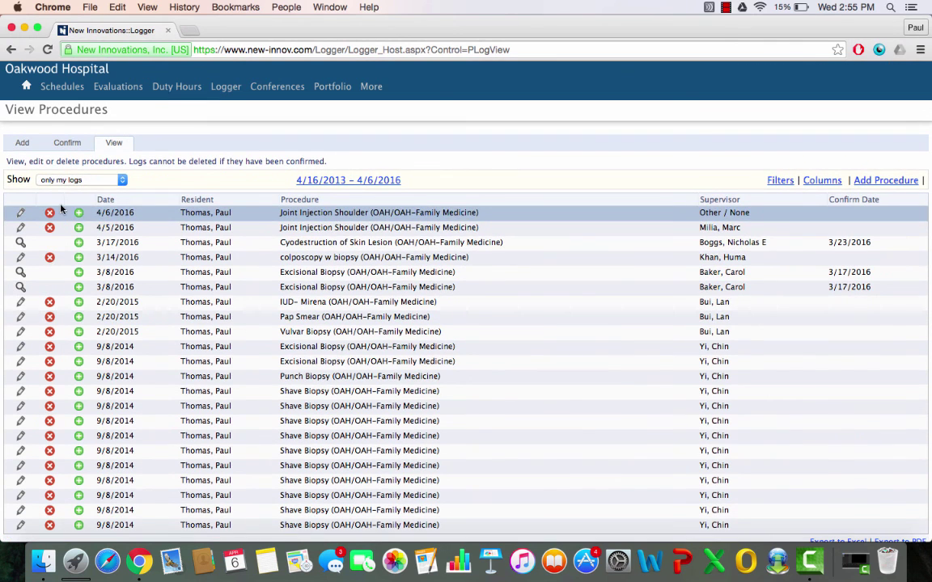
click(49, 213)
click(567, 203)
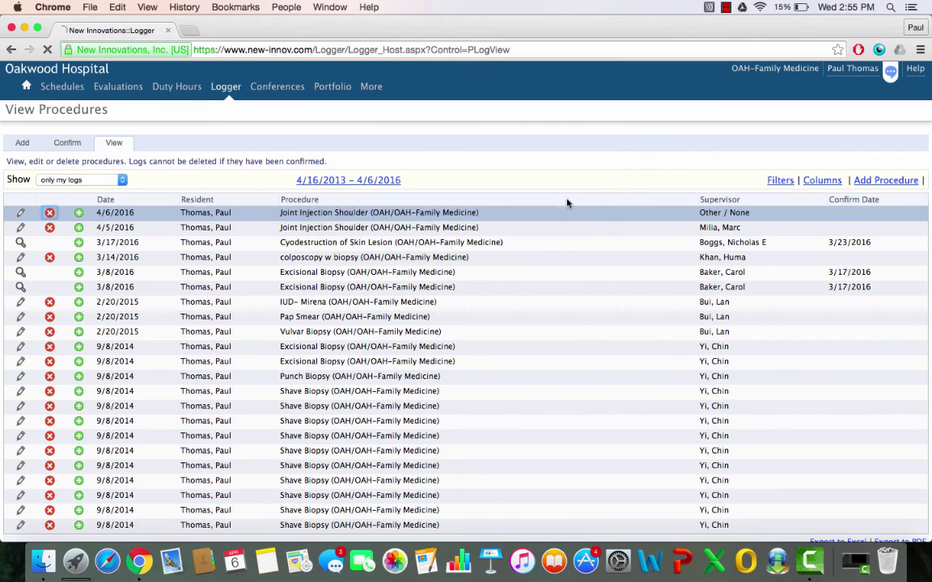